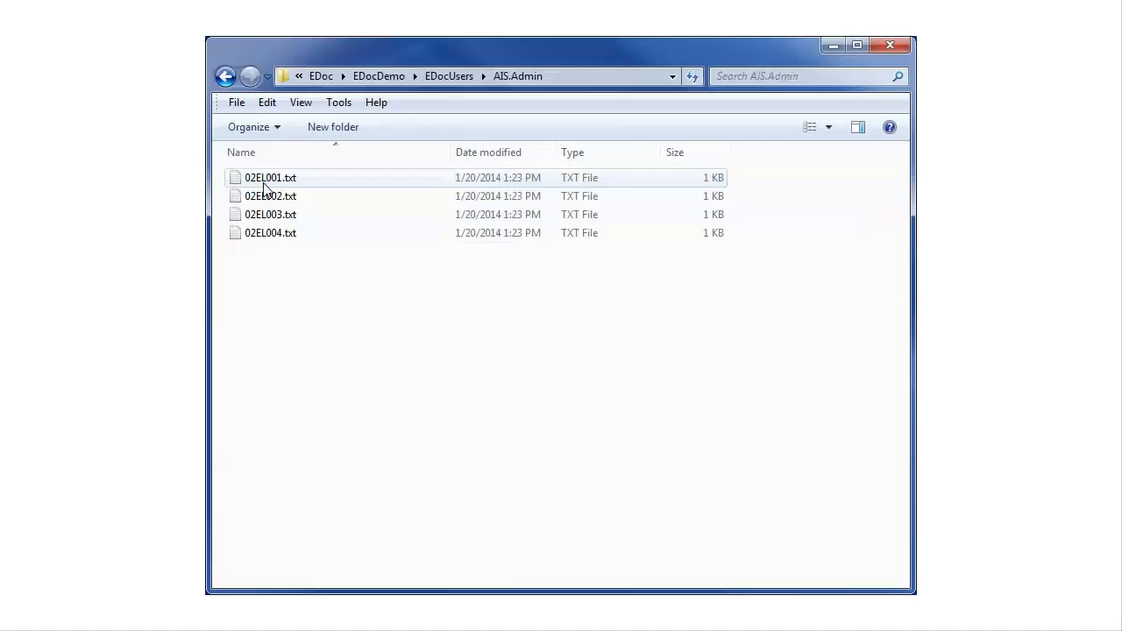
Create a new folder named Import inside the AIS.Admin user folder
click(333, 132)
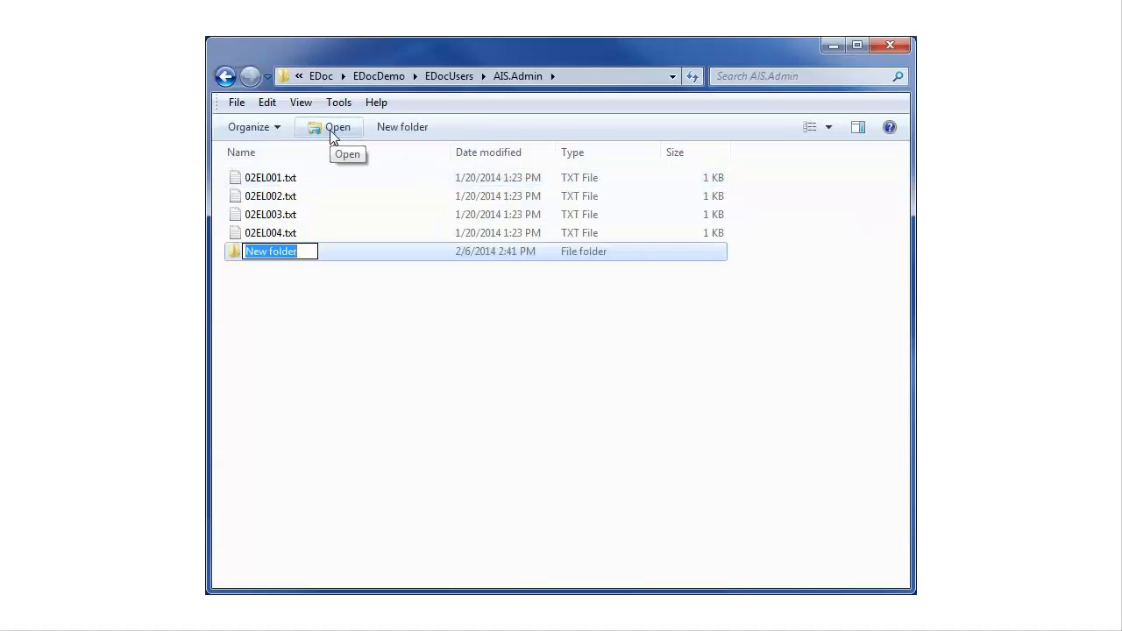
text(Import)
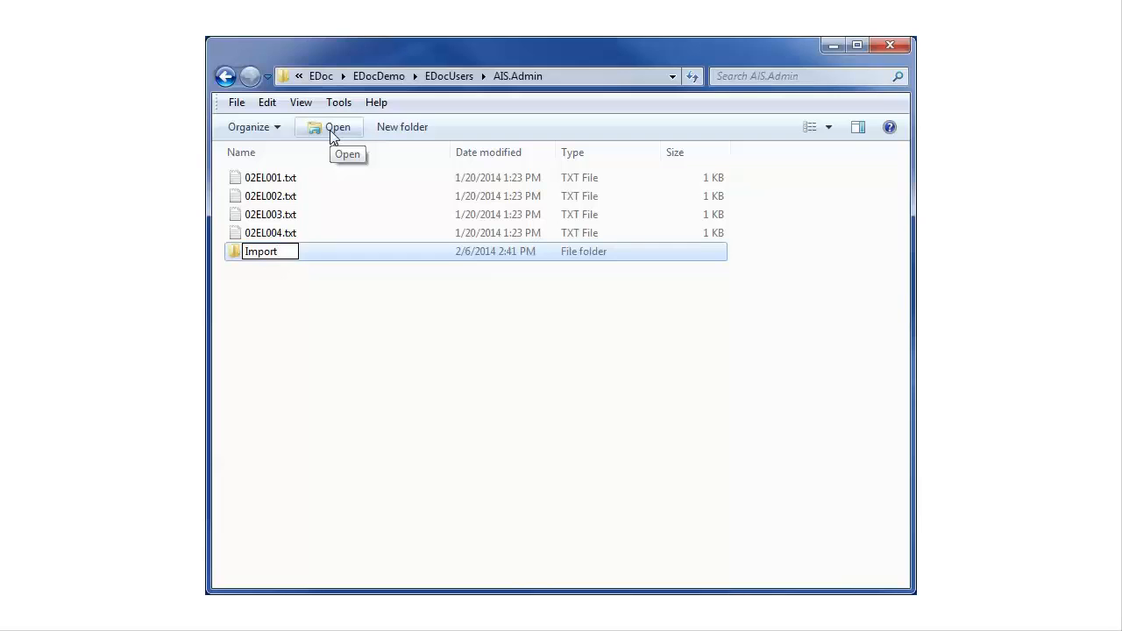
key(Return)
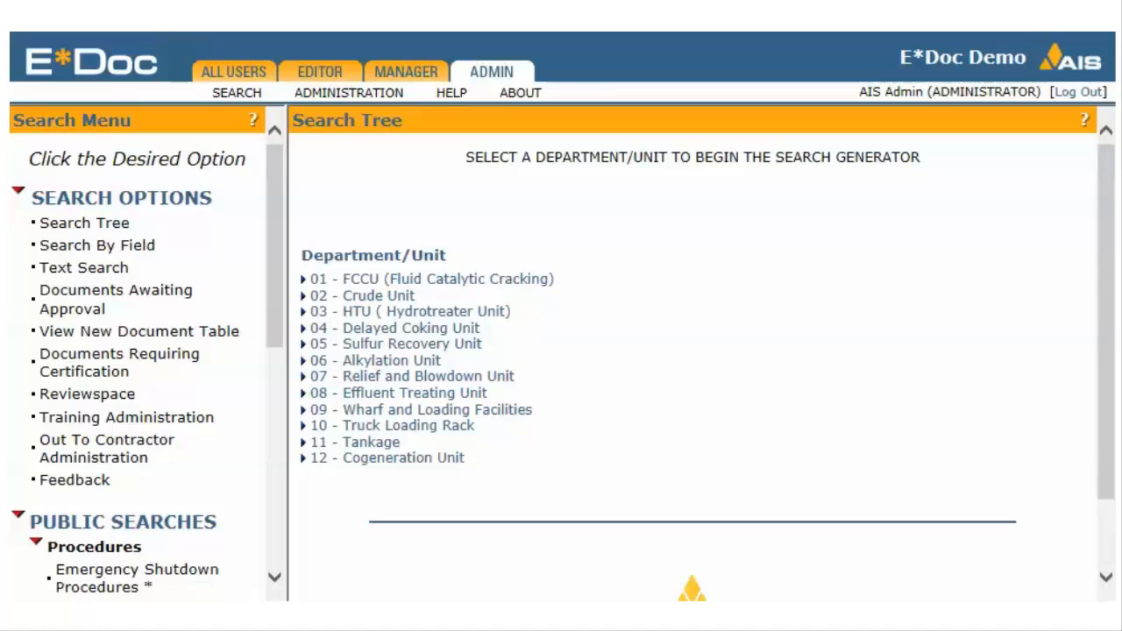
Switch to E*Doc and view all new document types in the New Doc Administration options
click(355, 101)
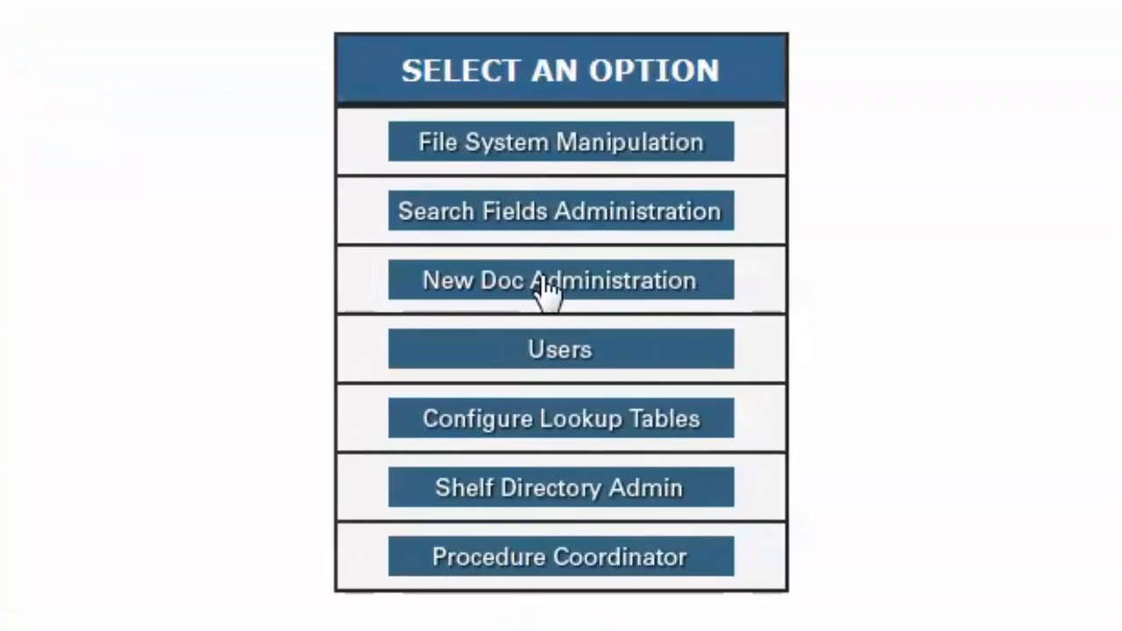
click(544, 281)
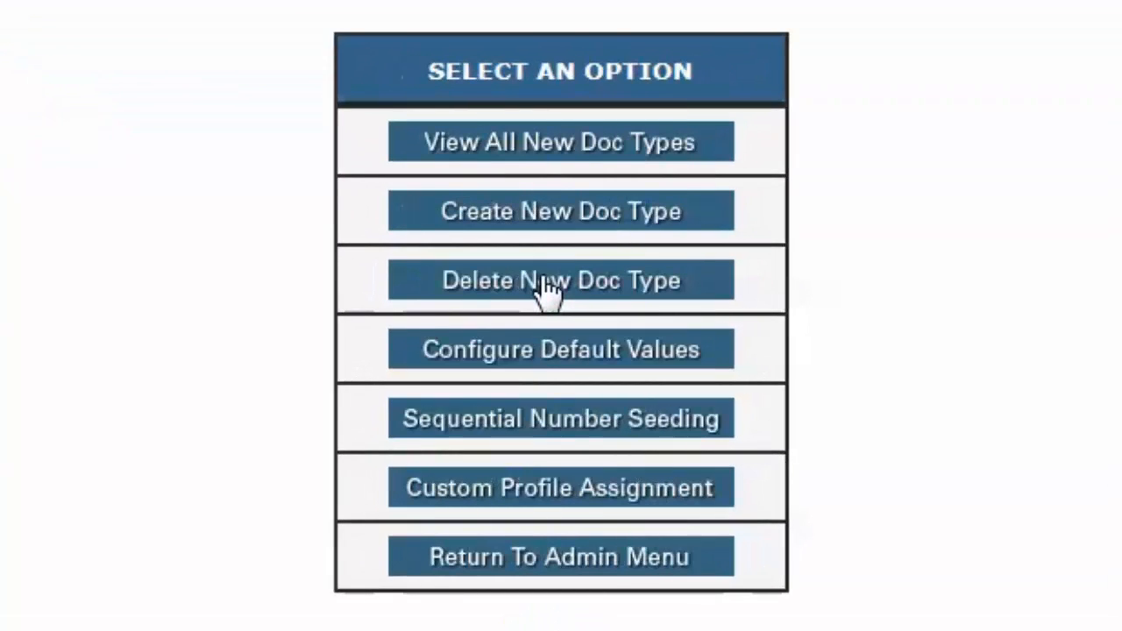
click(536, 158)
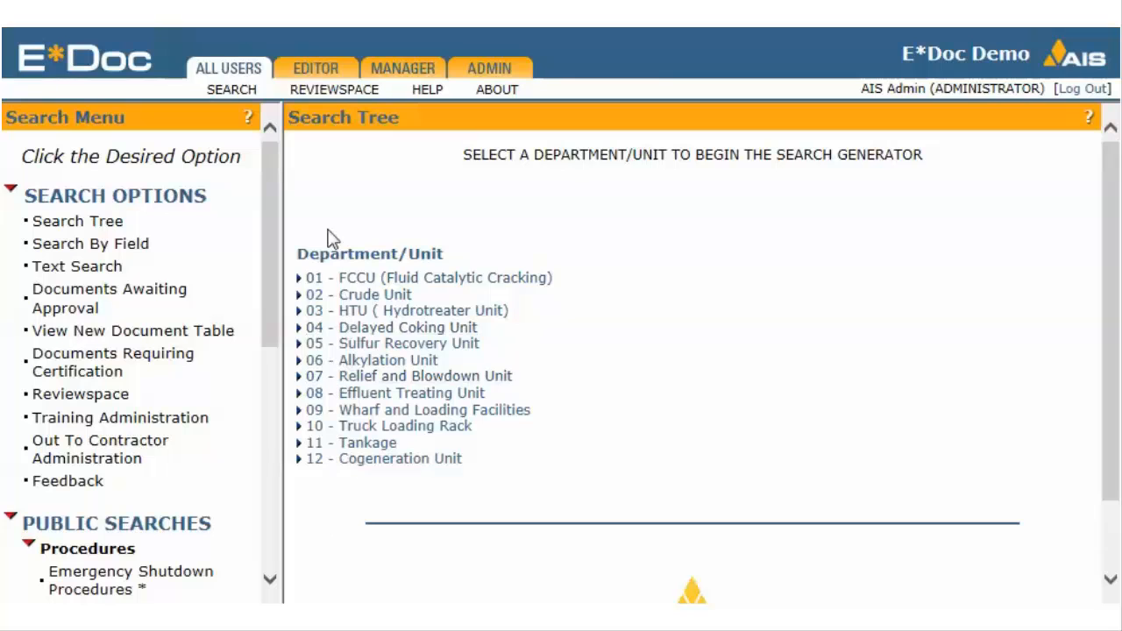
Start a new document of type ENGINEERING DRAWING with the Multiple Document Numbers option enabled
click(322, 69)
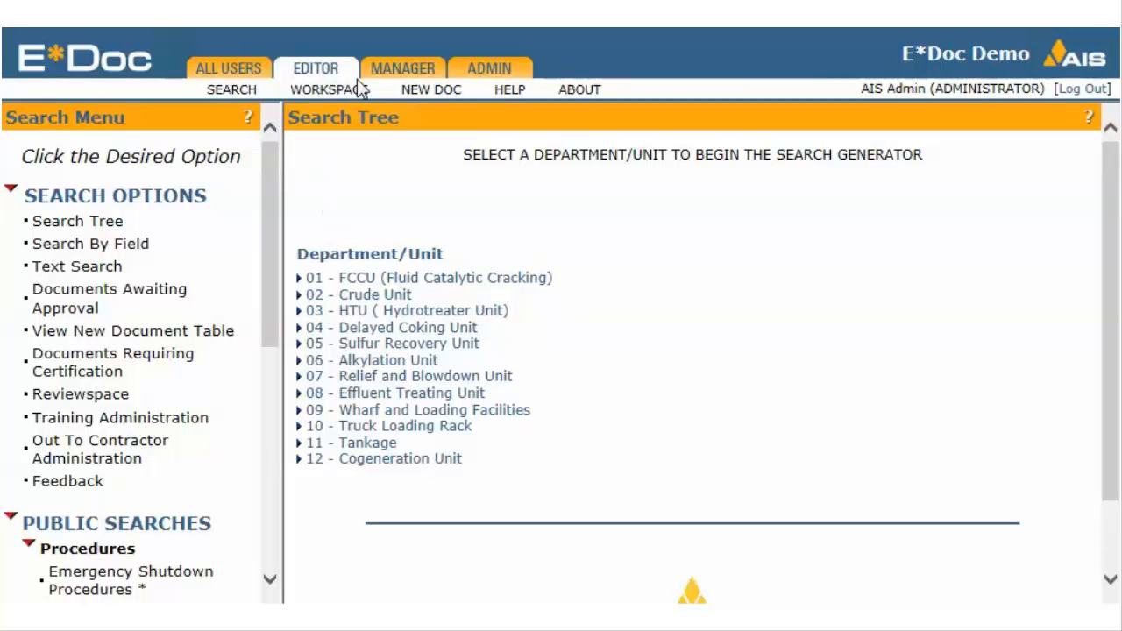
click(425, 95)
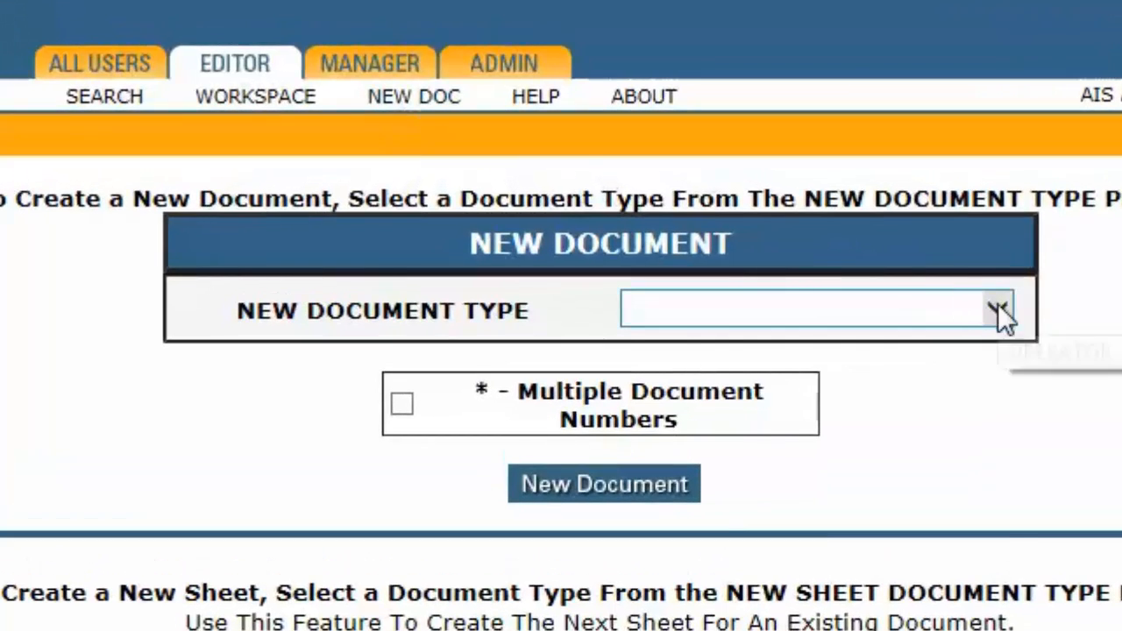
click(997, 307)
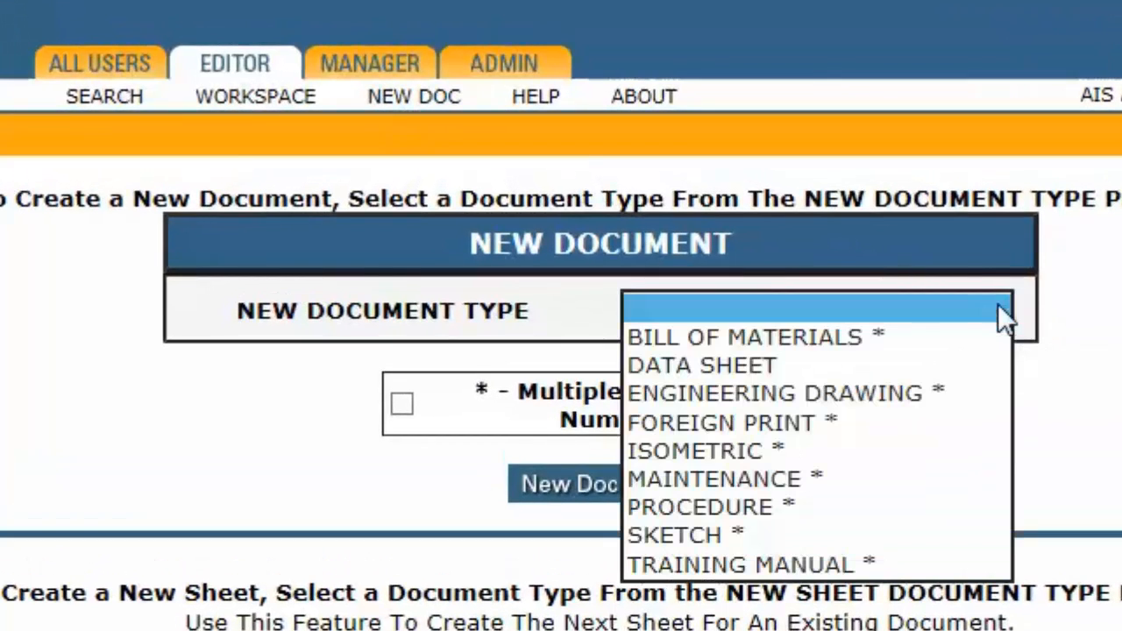
click(913, 401)
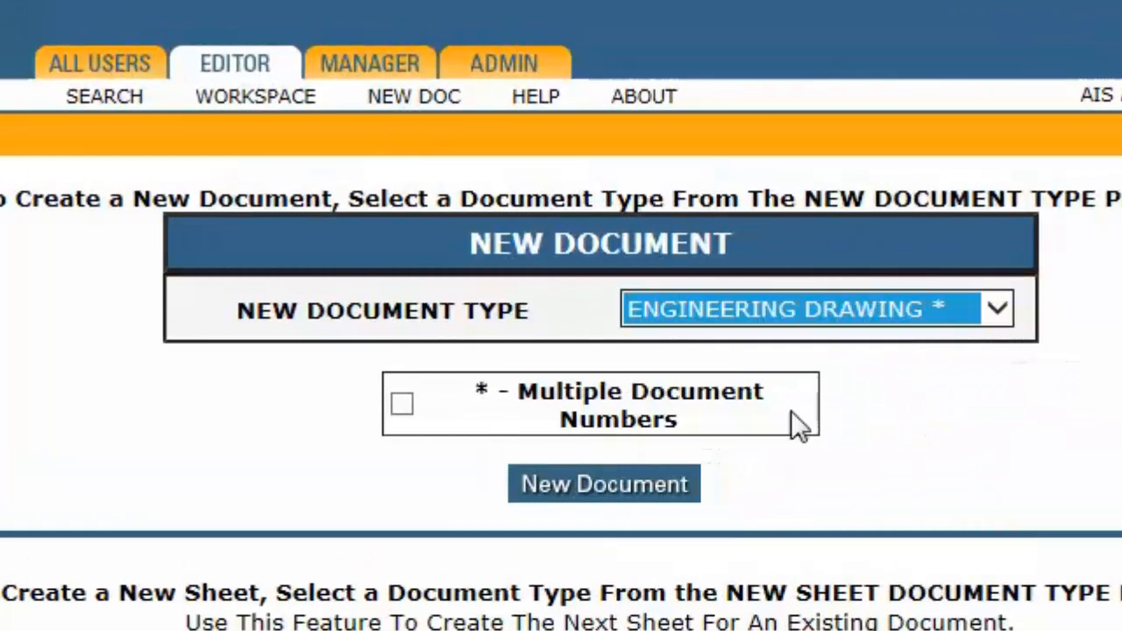
click(402, 405)
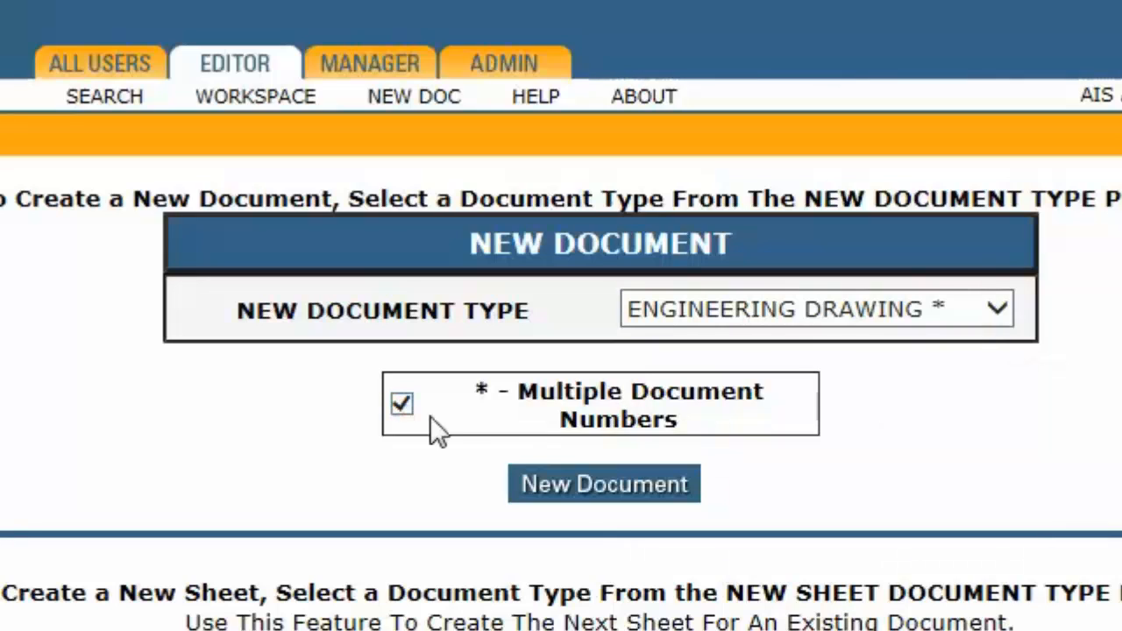
click(592, 498)
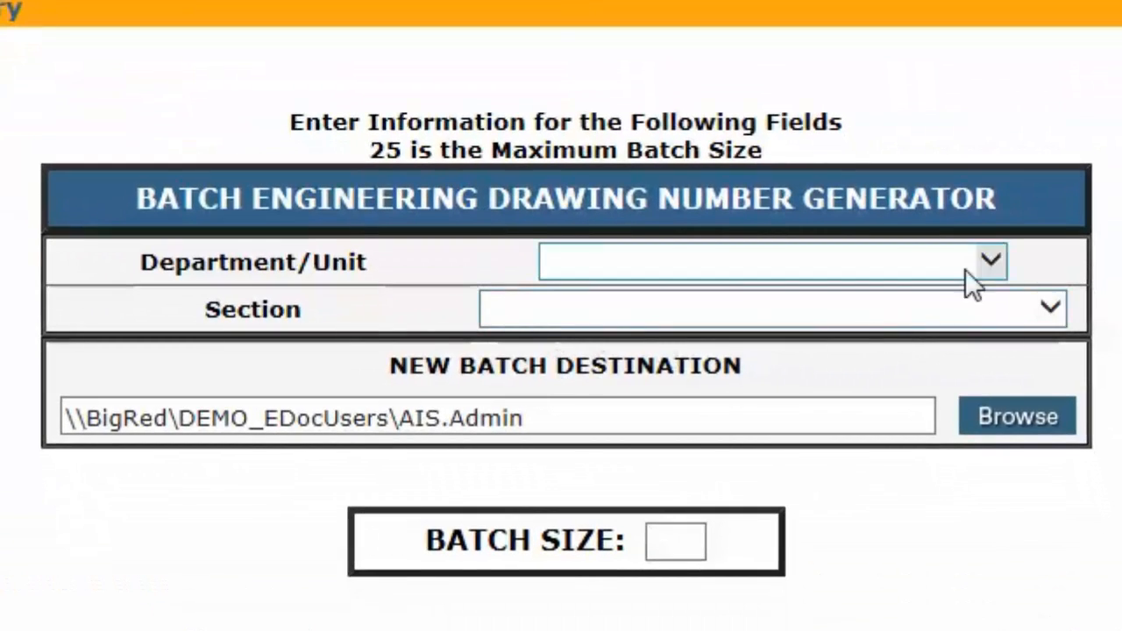
Configure the batch number generator with department 02 - Crude Unit, section EL - Electrical and a batch size of 4
click(984, 260)
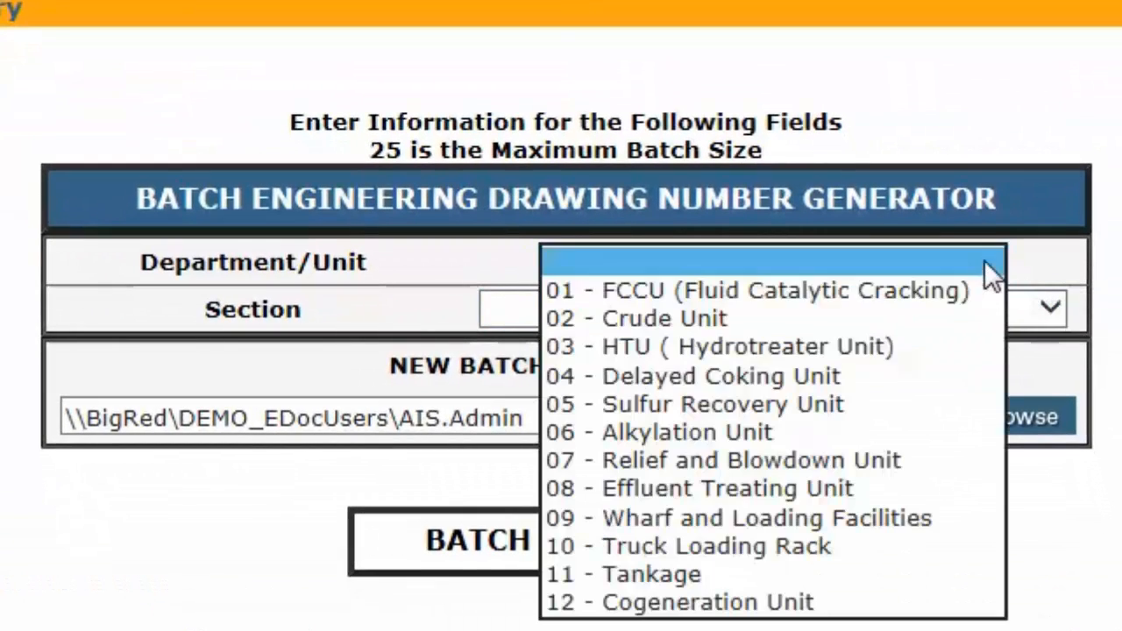
click(946, 317)
click(1051, 312)
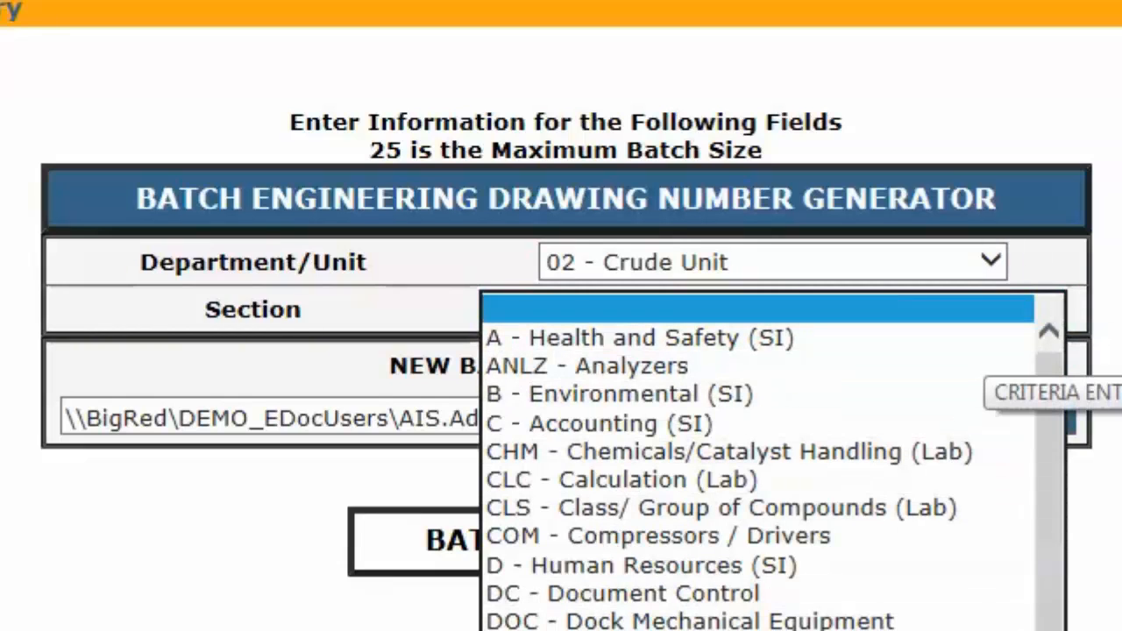
click(912, 630)
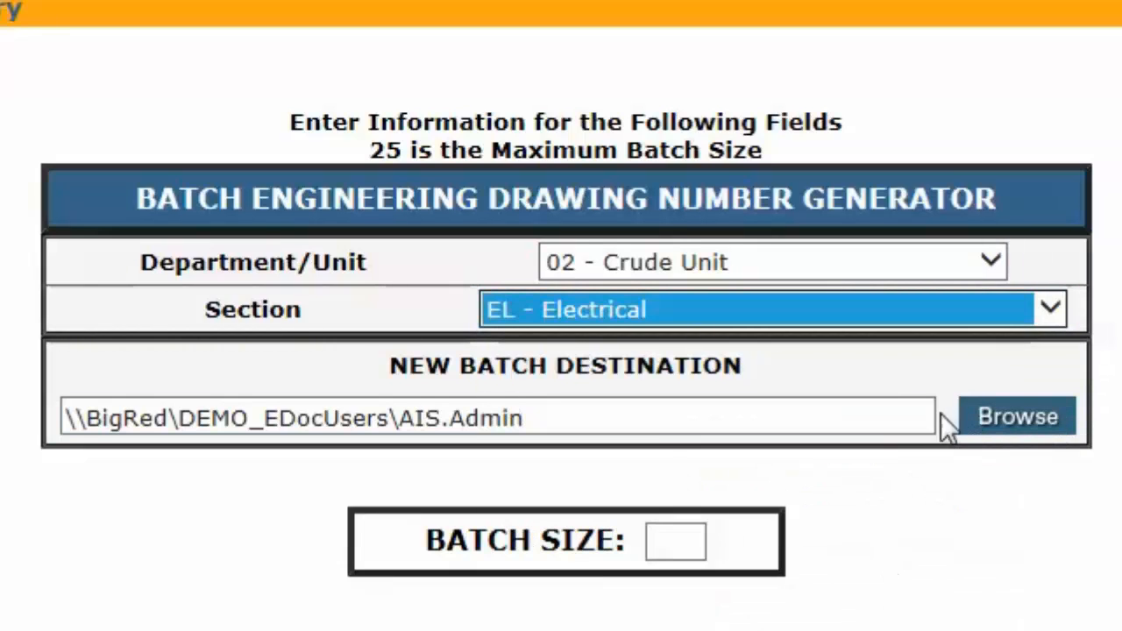
click(668, 543)
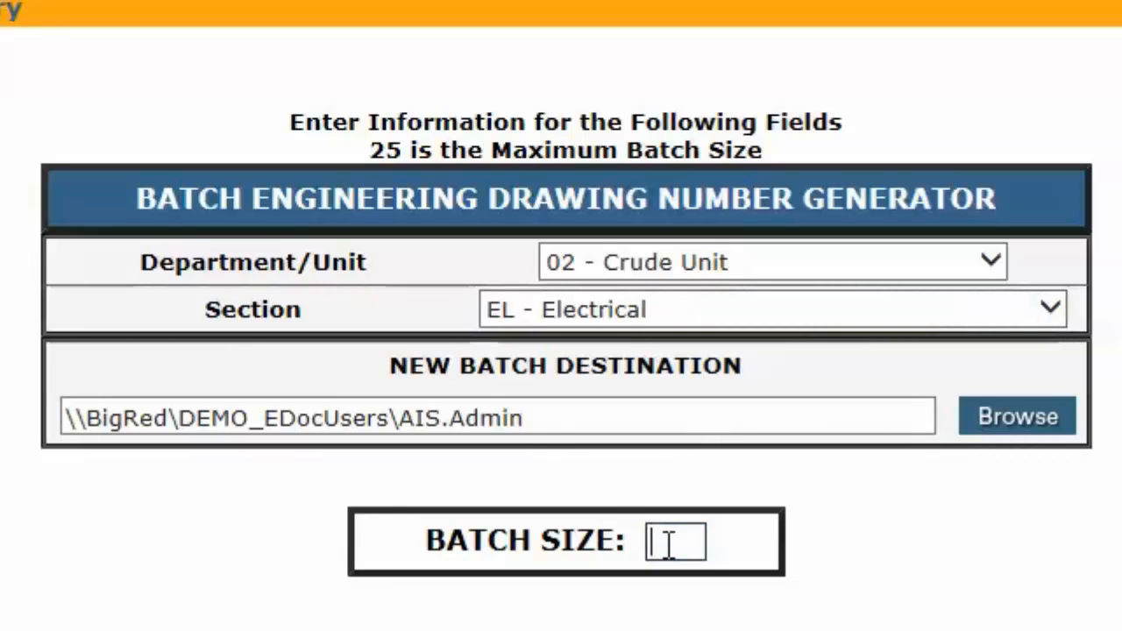
text(4)
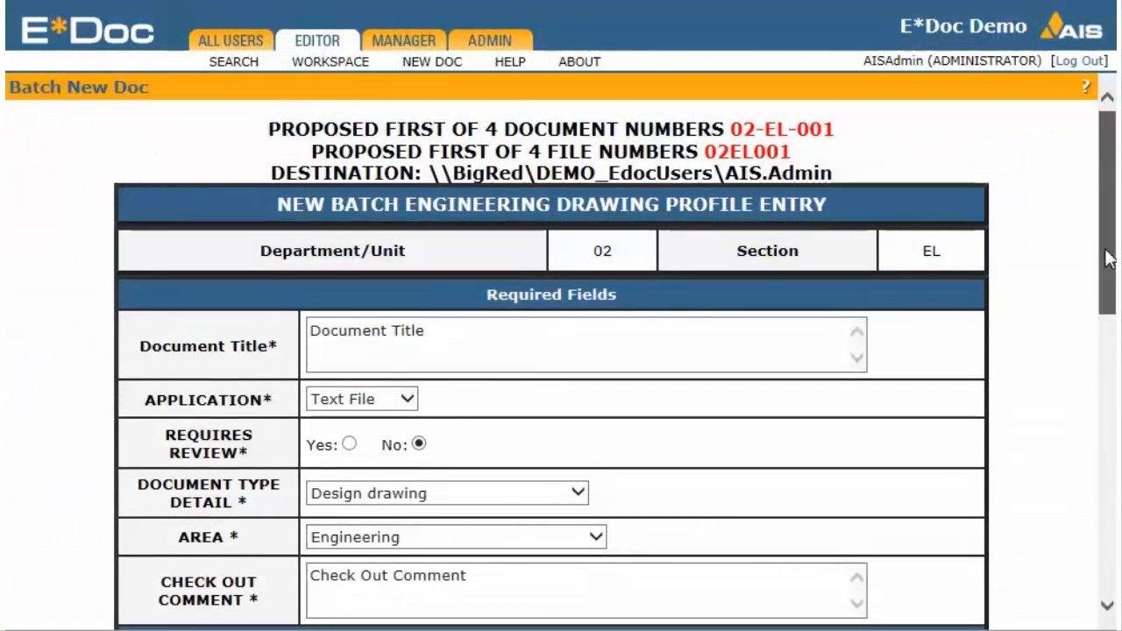
Create the batch of engineering drawing documents, keeping the prefilled profile values
scroll(1109, 258, down, 5)
scroll(552, 351, down, 4)
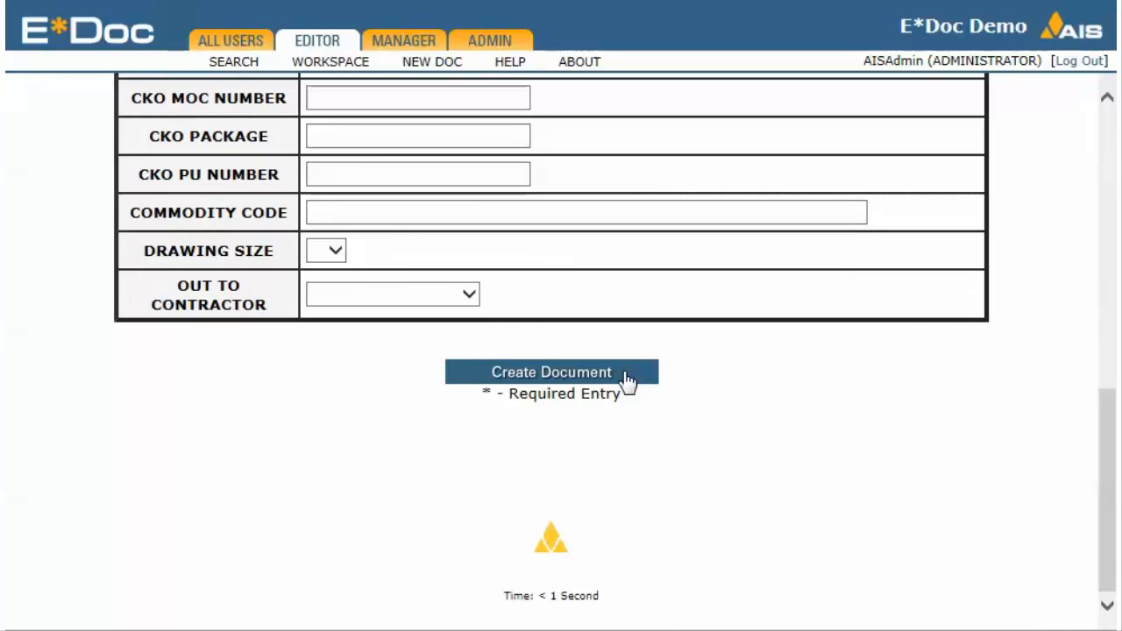
click(626, 377)
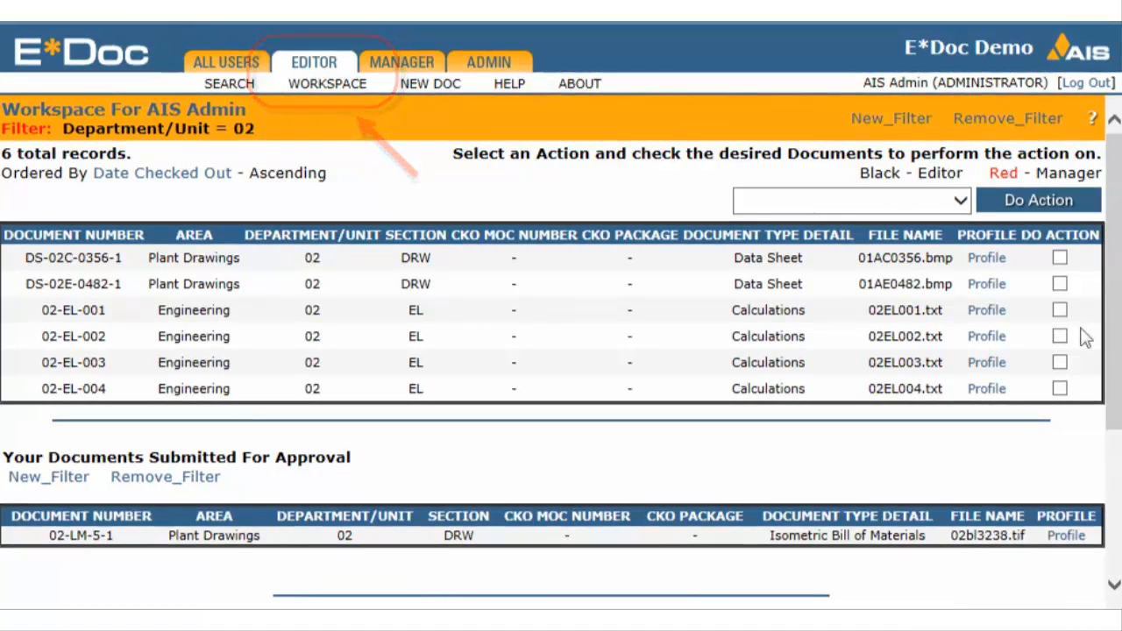
View the single File Import form for document 02-EL-001, then return to the workspace
click(1060, 310)
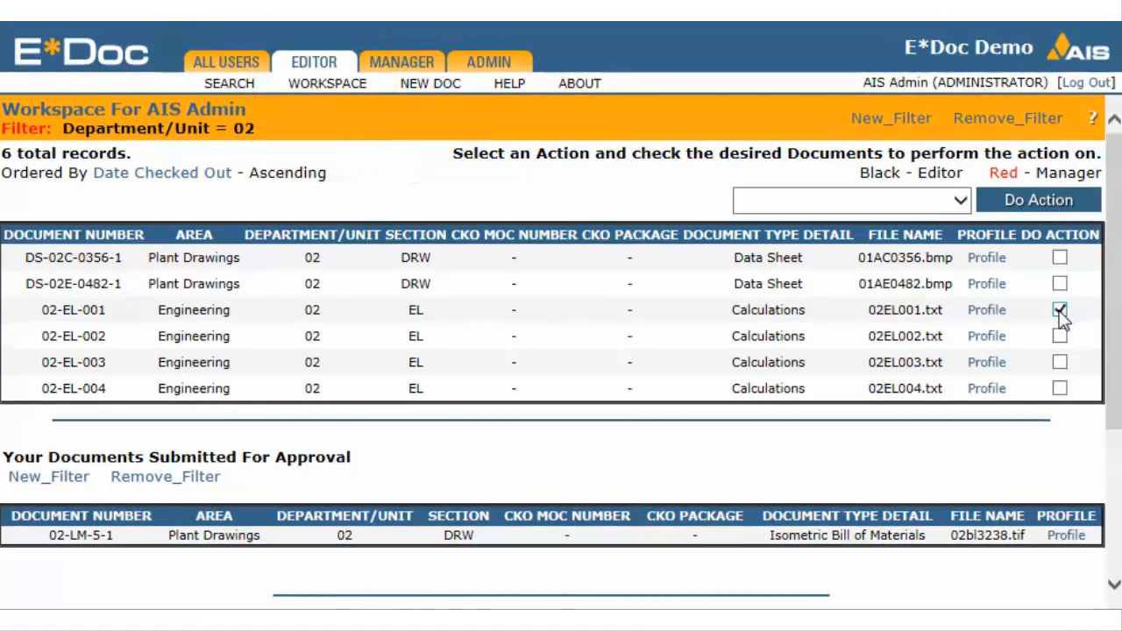
click(961, 204)
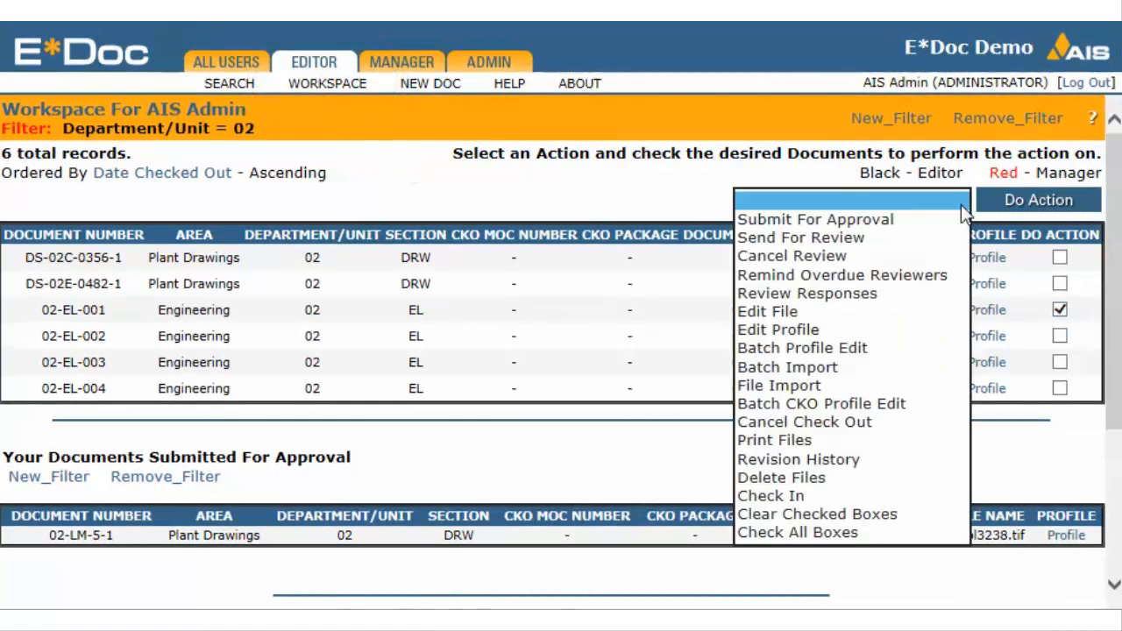
click(872, 390)
click(1011, 207)
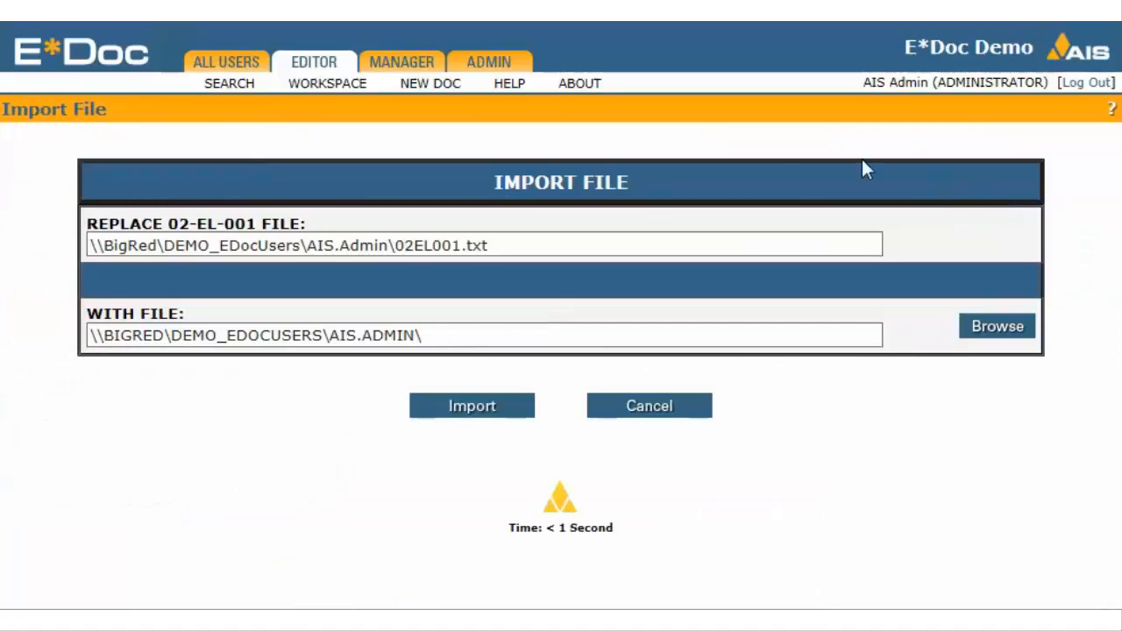
click(341, 93)
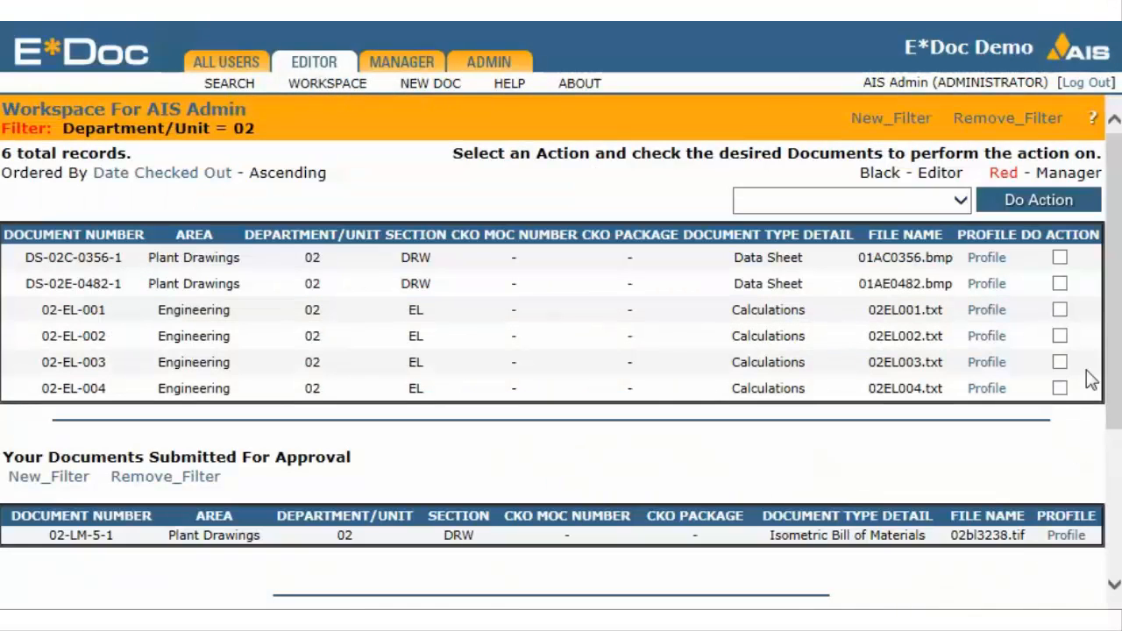
Start a Batch Import for documents 02-EL-001 through 02-EL-004 in the workspace
click(1060, 311)
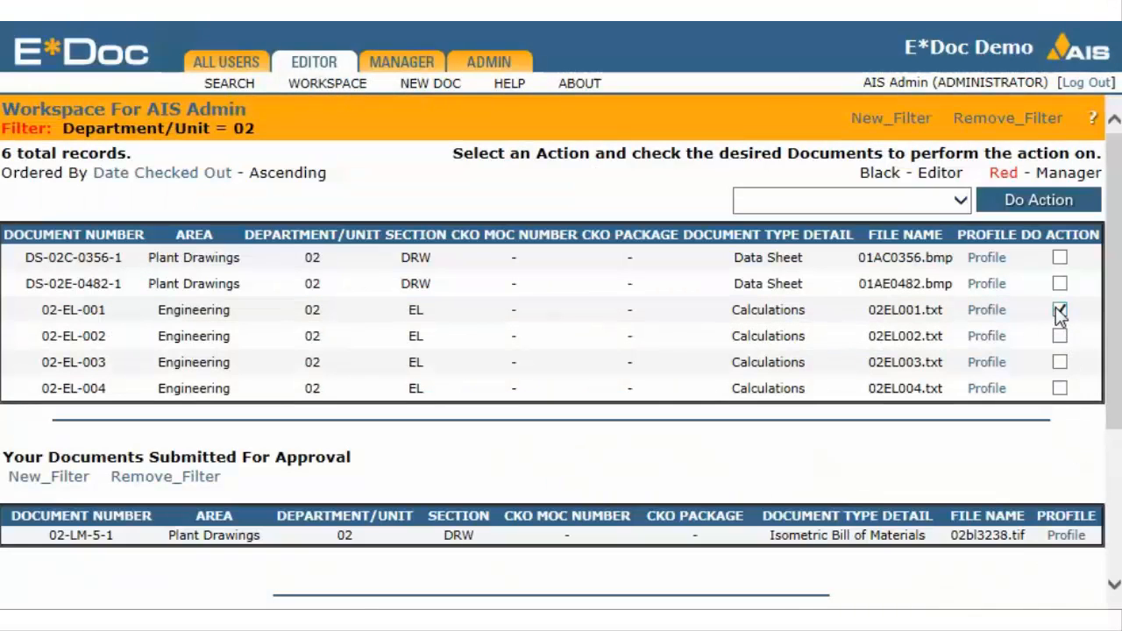
click(1060, 362)
click(1060, 388)
click(963, 201)
click(881, 368)
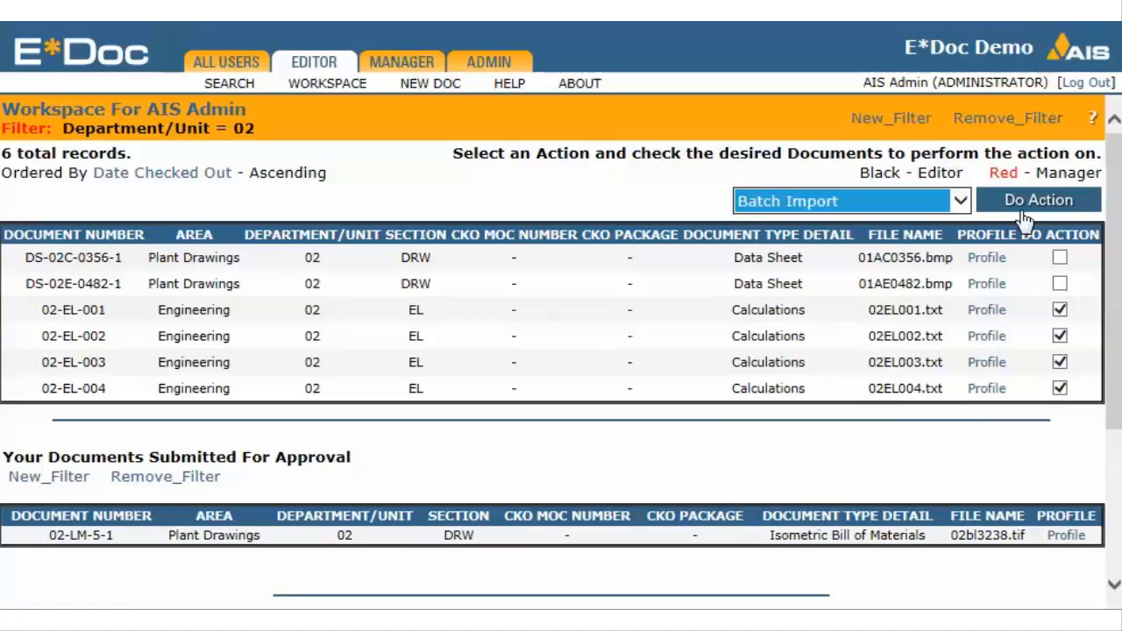
click(1024, 211)
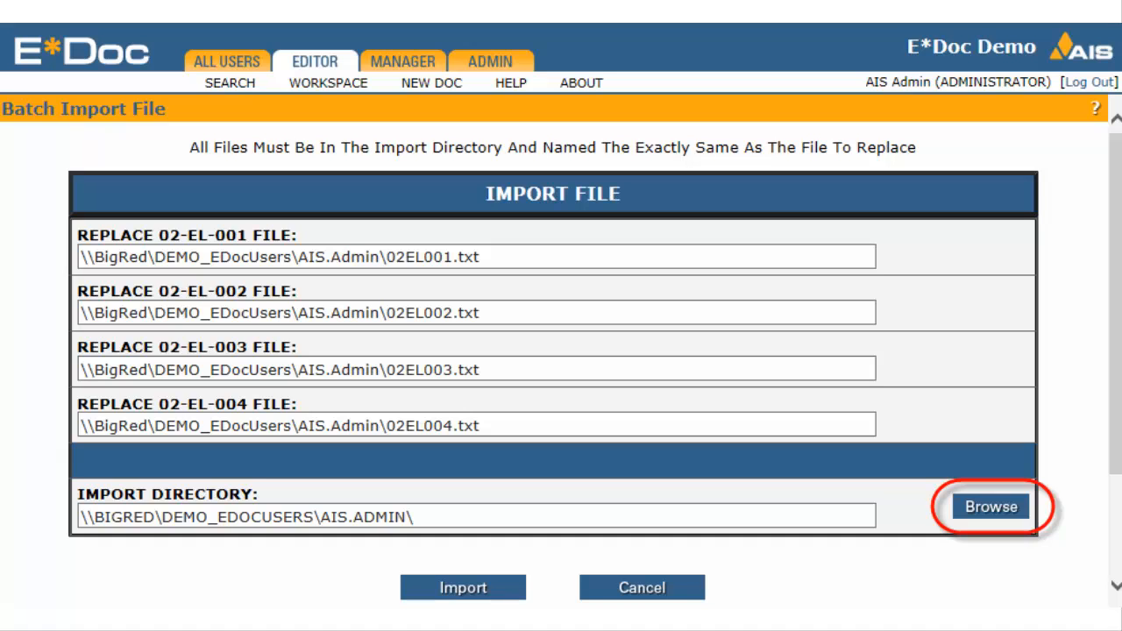
Set the import directory to the Import subfolder of \\BIGRED\DEMO_EDOCUSERS\AIS.ADMIN and run the batch import
click(478, 515)
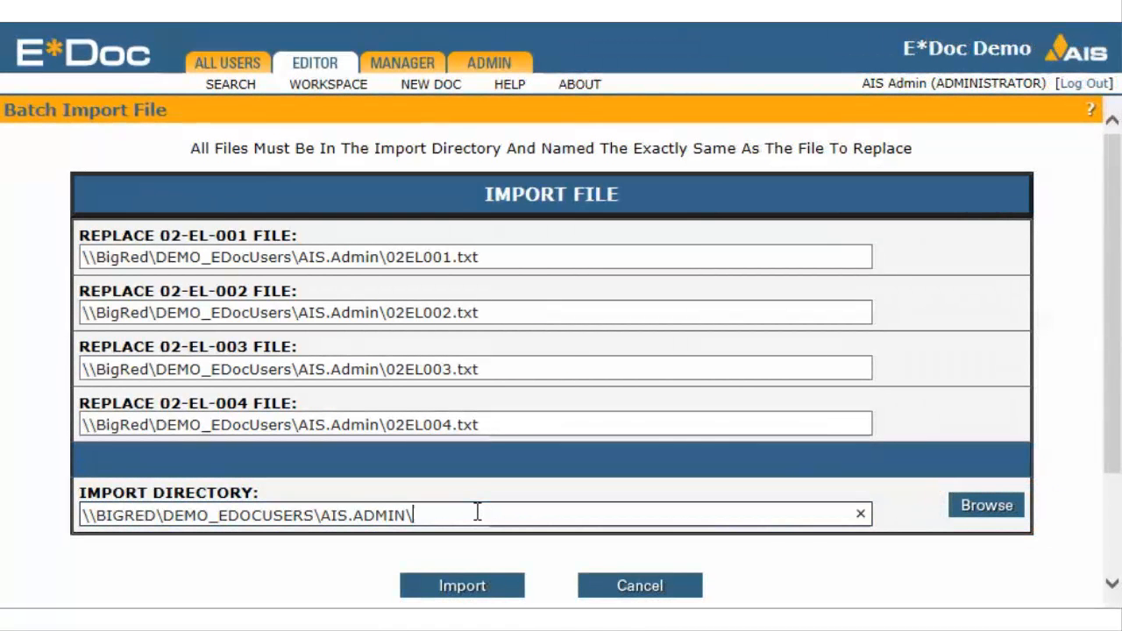
text(Import)
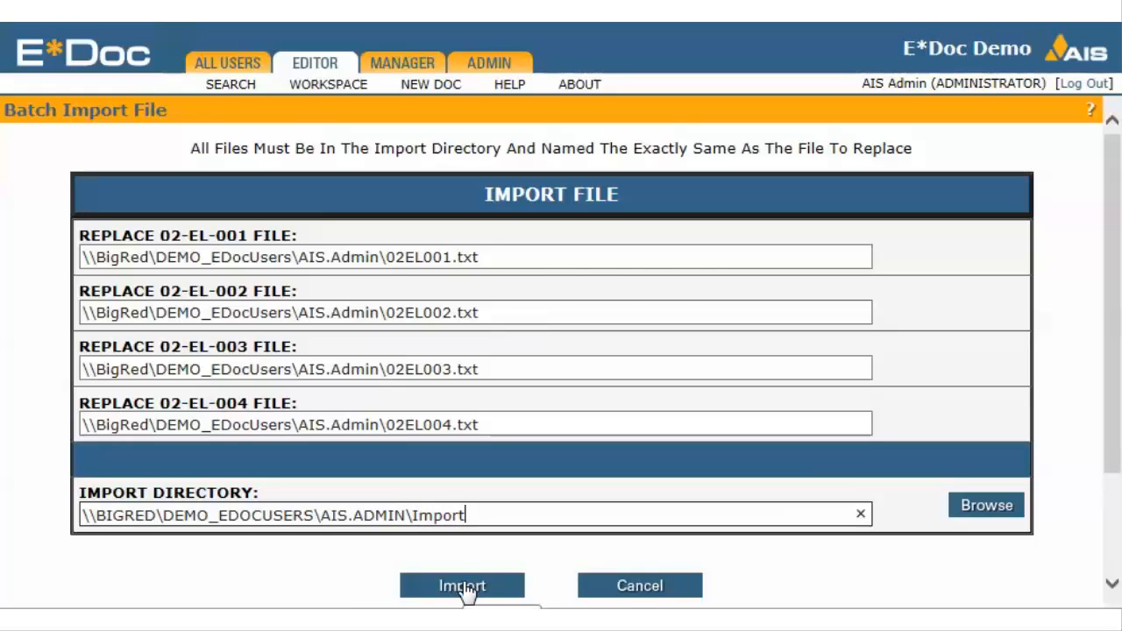
click(463, 588)
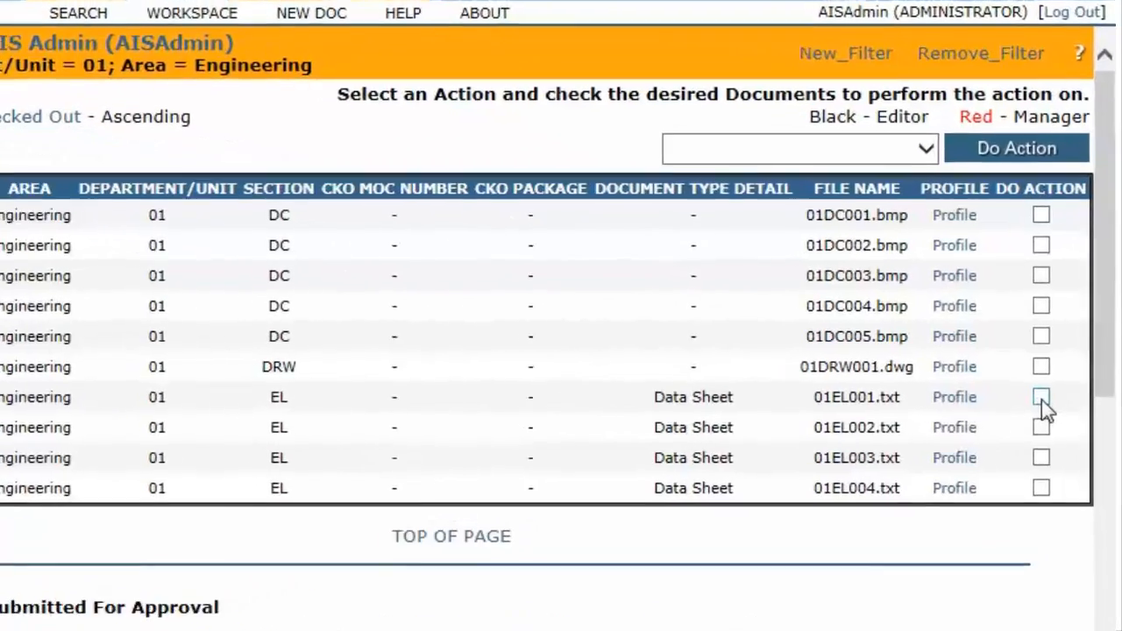
Check in documents 01-EL-001 through 01-EL-004 together, keeping the default check-in information
click(1053, 388)
click(1053, 414)
click(1017, 493)
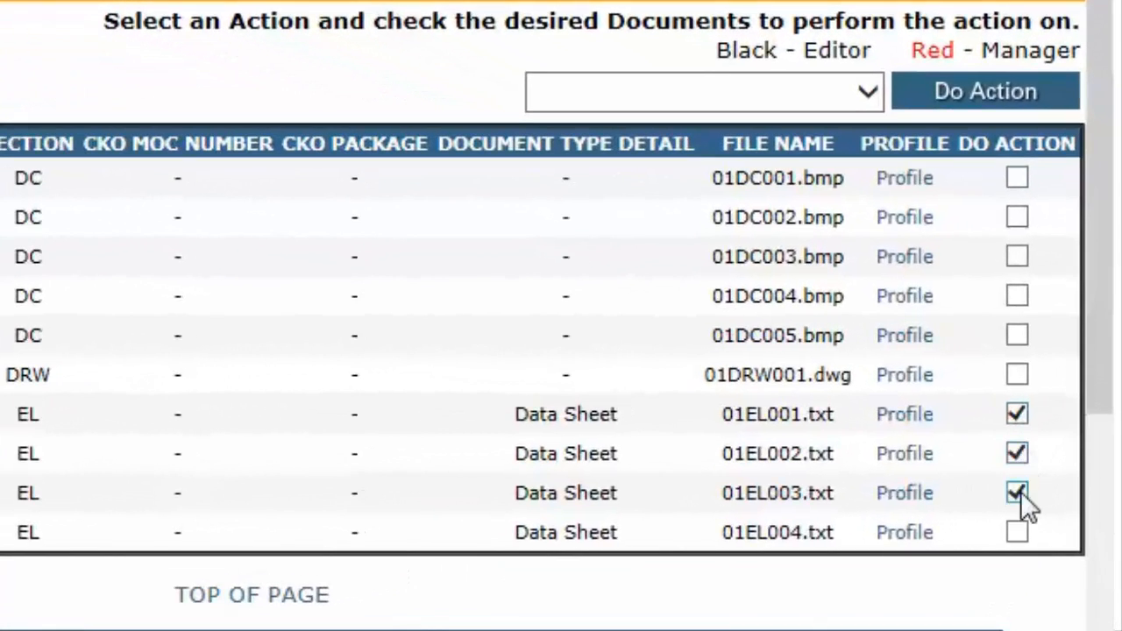
click(1017, 532)
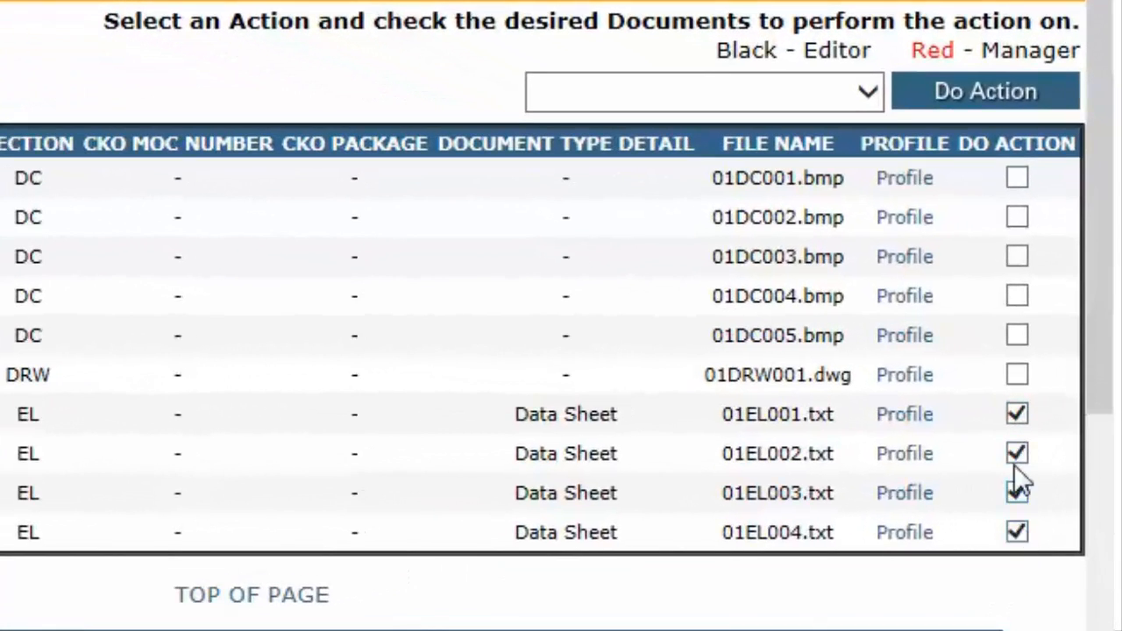
click(868, 91)
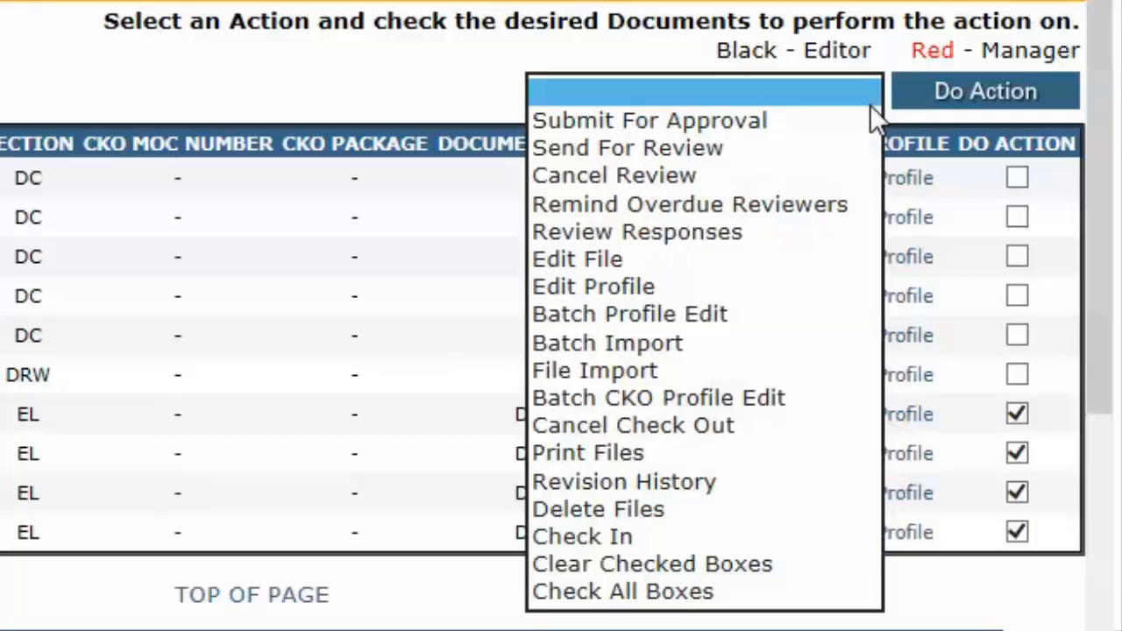
click(663, 537)
click(943, 98)
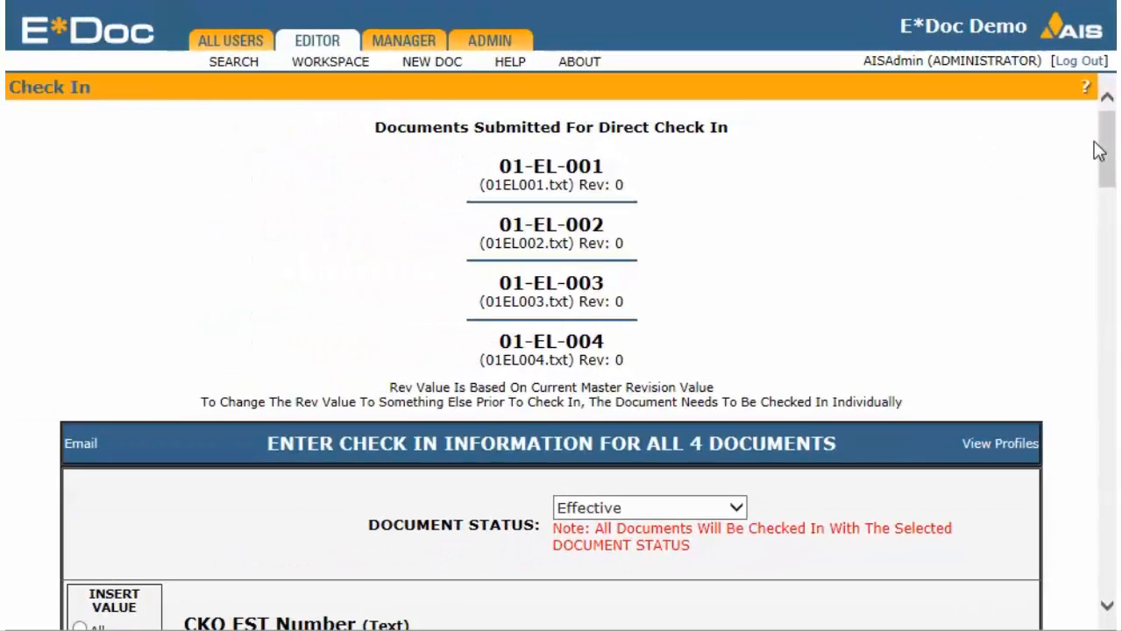
drag(1105, 142, 1103, 306)
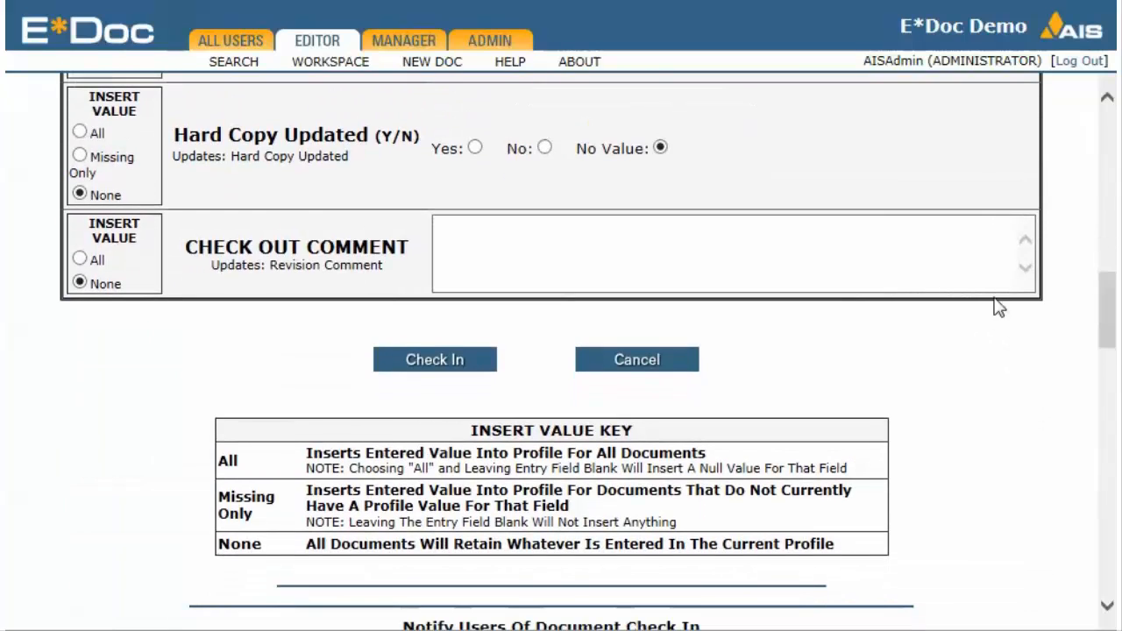
click(471, 369)
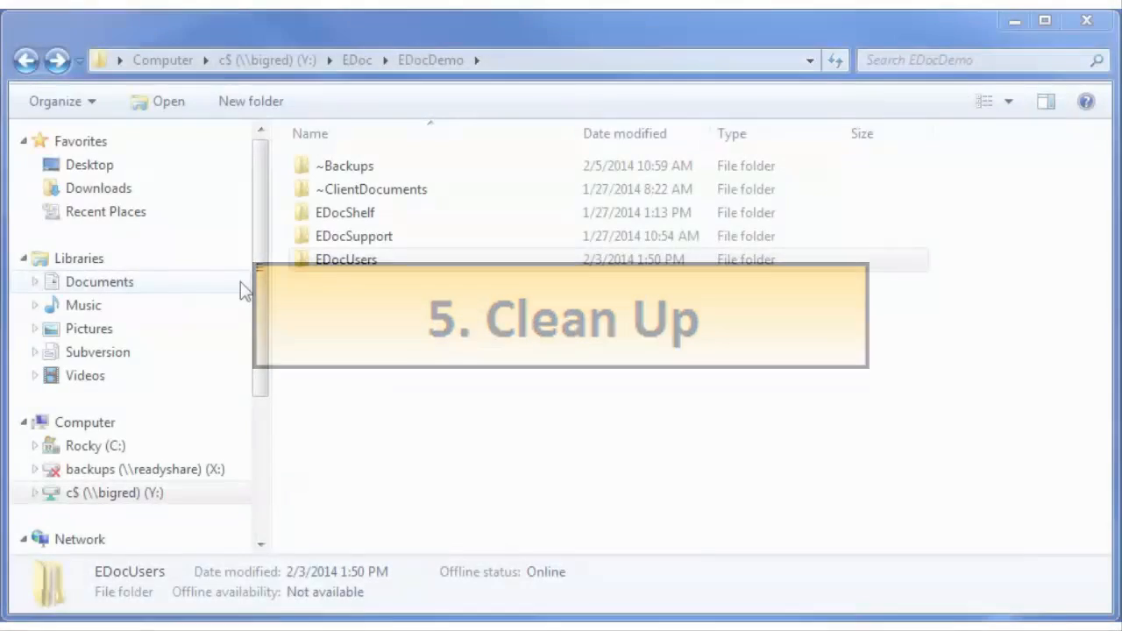
Switch to Windows Explorer and open the Import folder under EDocUsers\AIS.Admin
click(336, 261)
double_click(337, 266)
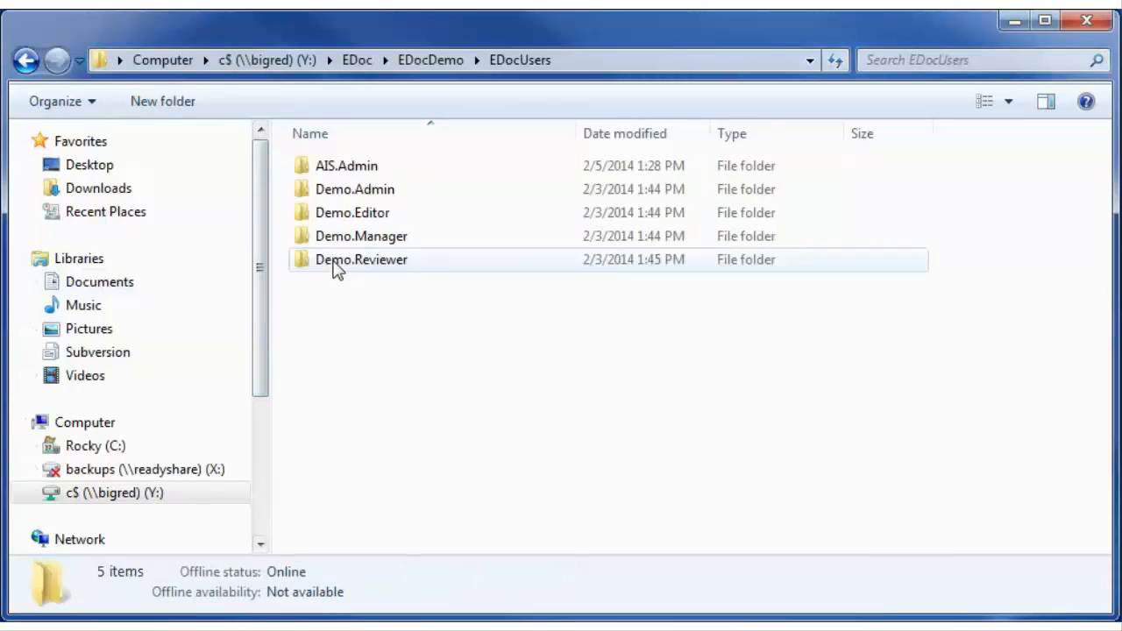
double_click(336, 170)
click(337, 171)
double_click(336, 169)
Permanently delete the files 02EL001.txt through 02EL004.txt from the Import folder
click(343, 174)
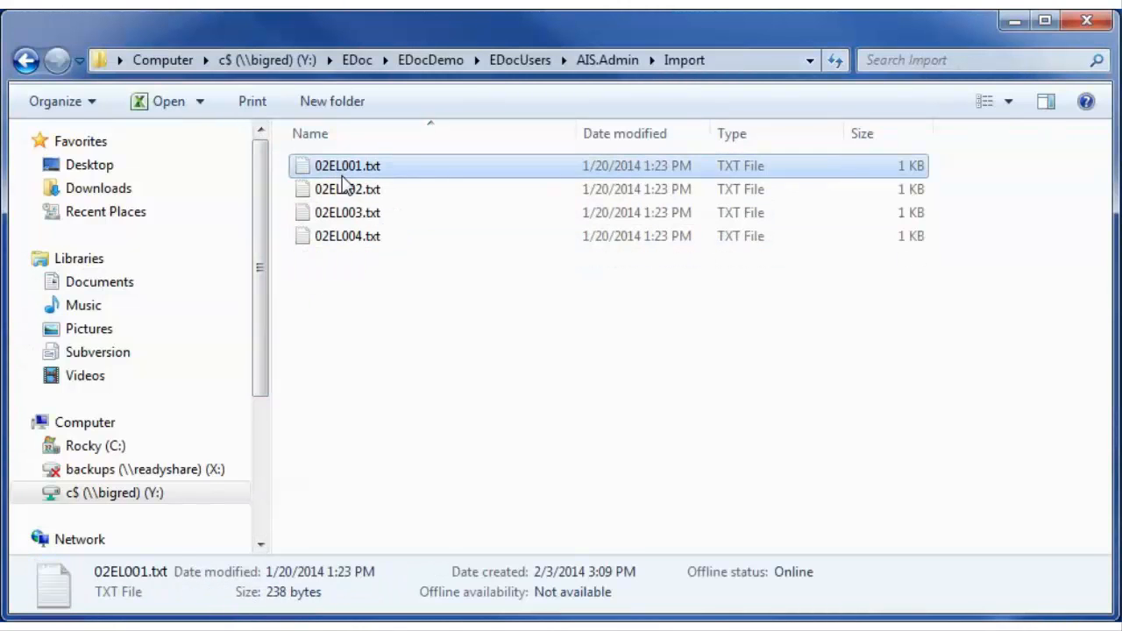
shift+click(358, 238)
key(shift+Delete)
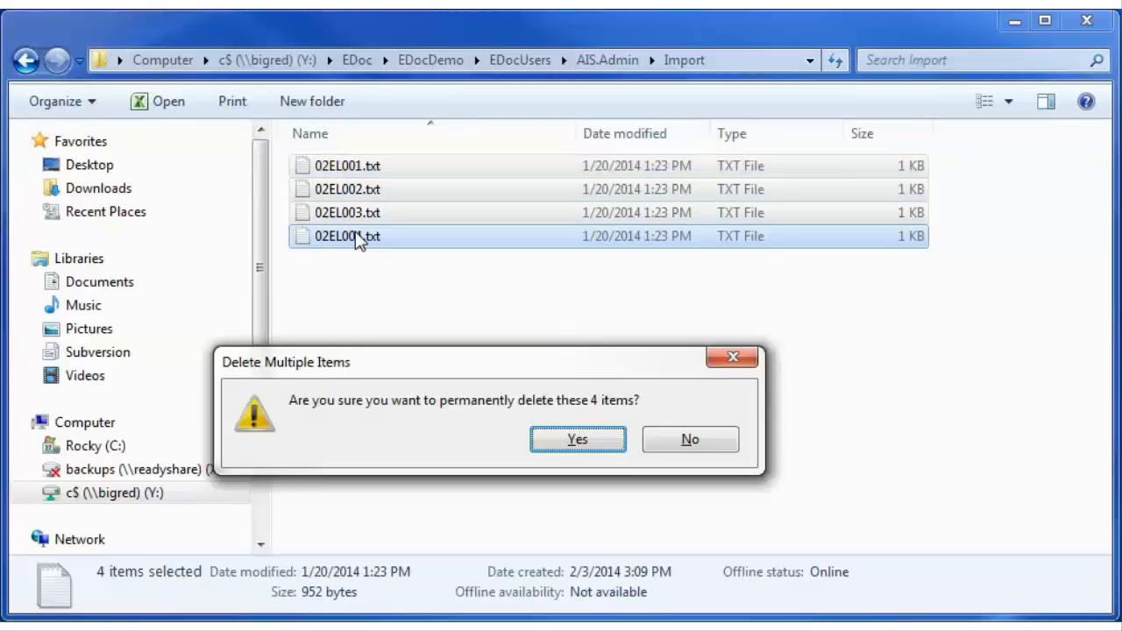
click(576, 439)
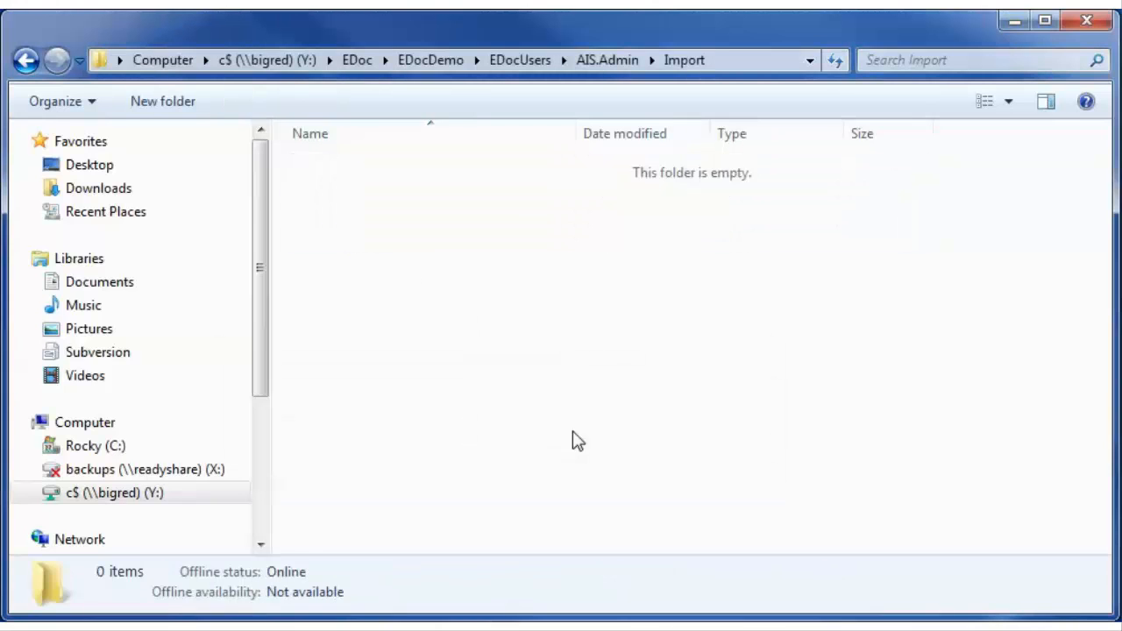